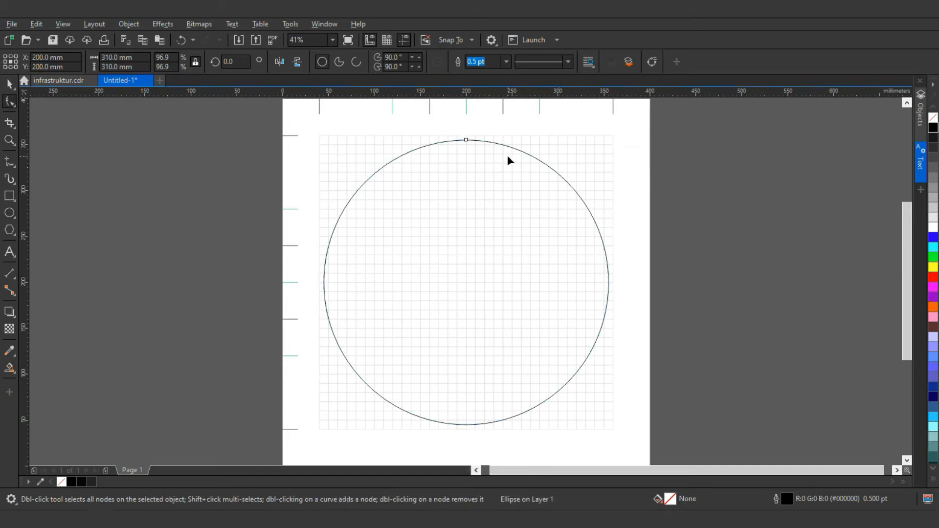
Step: Convert the 310 mm circle to a contoured left-half arc from 90 to 270 degrees and mirror a copy to complete the ring
drag(425, 223, 465, 379)
click(356, 61)
key(space)
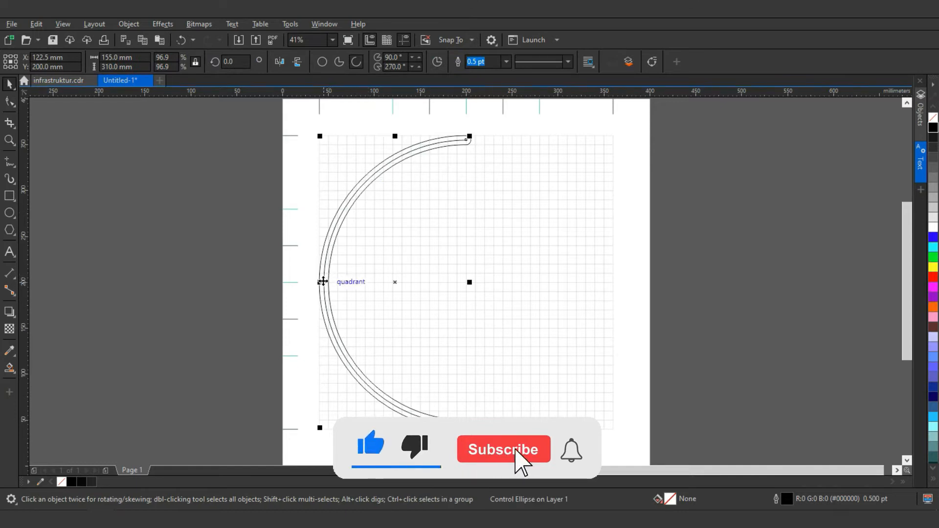
drag(319, 283, 490, 269)
click(699, 227)
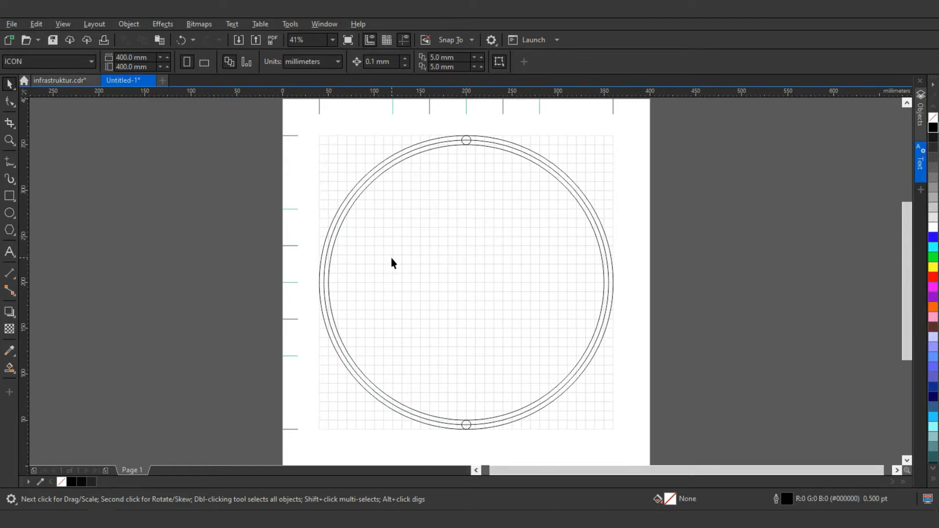
Step: Draw a 300 mm horizontal line across the ring at Y 235 mm with a 5 mm contour, and place a copy 20 mm below
key(F5)
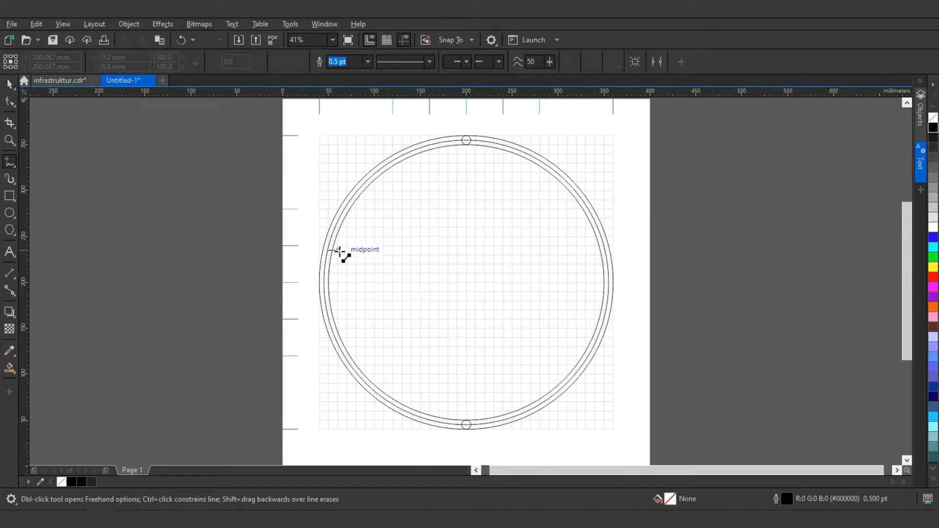
click(340, 250)
click(607, 251)
key(space)
key(ctrl+r)
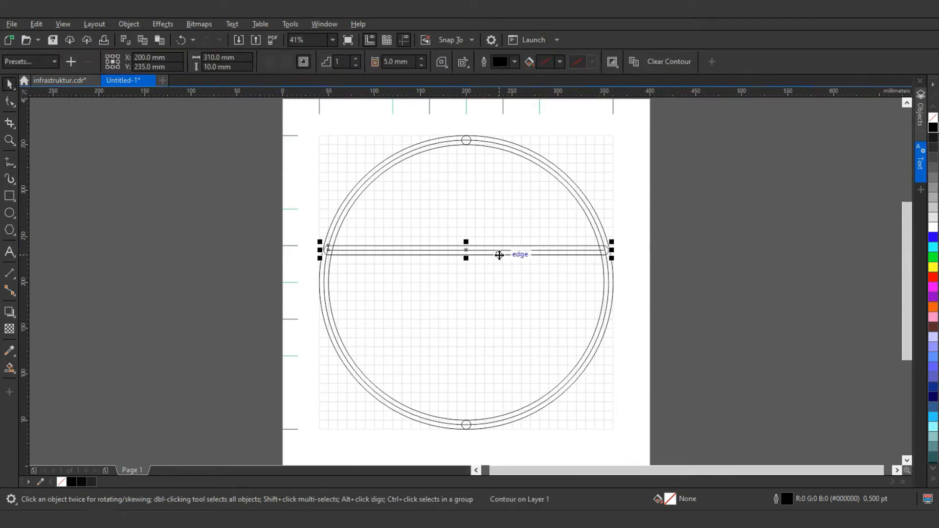
drag(501, 249, 576, 319)
click(684, 248)
Step: Draw a 240 mm circle centred in the ring and add a concentric 200 mm copy
key(F7)
mouse_move(581, 167)
mouse_down()
mouse_move(563, 170)
mouse_move(563, 161)
mouse_up()
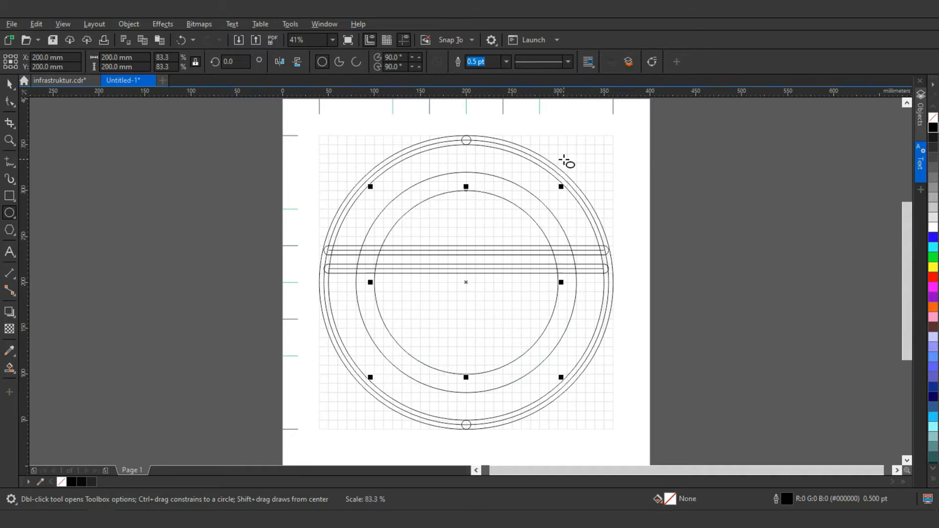
Step: Reduce the 200 mm circle to an upper arc from 20.482 to 159.518 degrees, ending on the upper bar, and contour it
key(F10)
drag(468, 194, 554, 251)
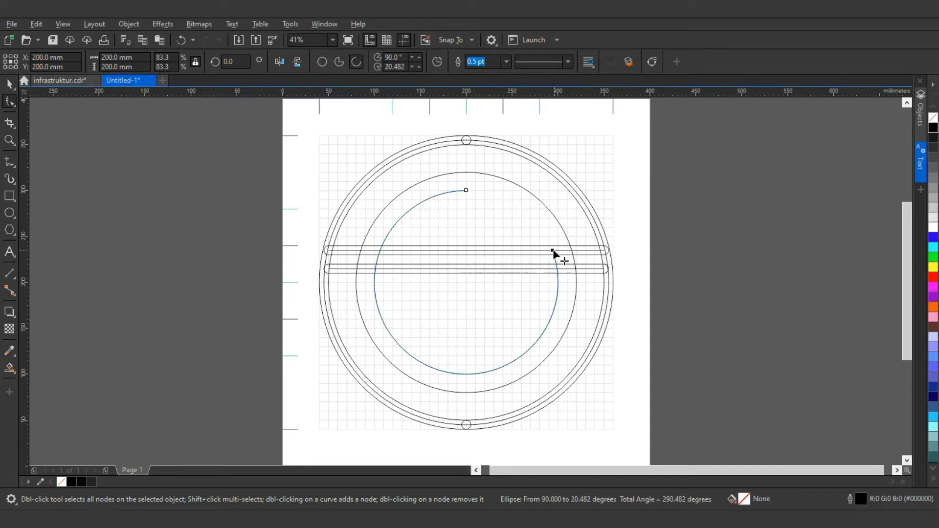
drag(467, 194, 380, 250)
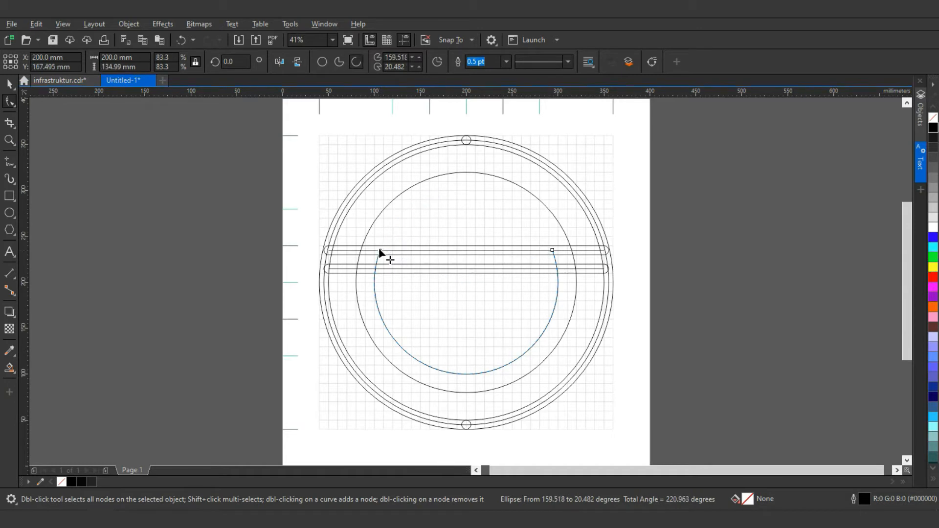
click(437, 62)
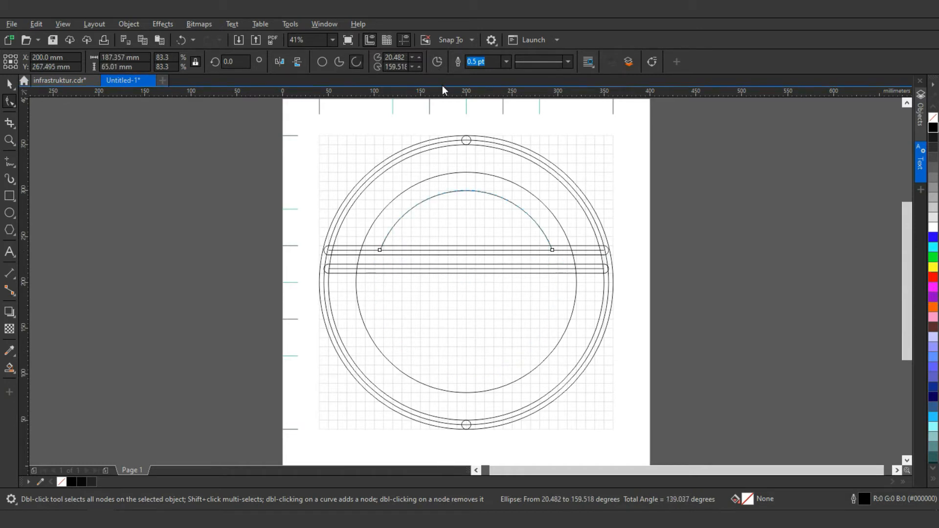
click(540, 208)
Step: Reduce the 240 mm circle to an upper arc from 16.958 to 163.047 degrees, ending on the upper bar, and contour it
click(544, 205)
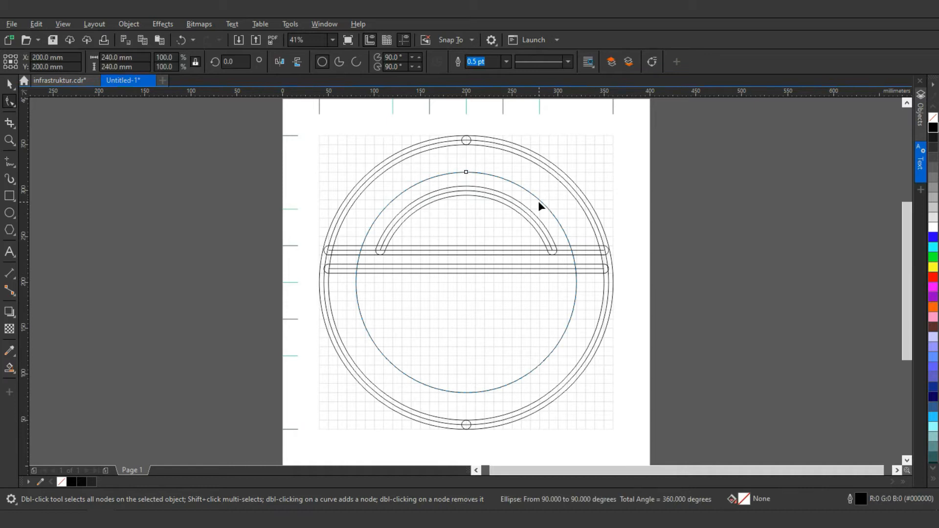
drag(468, 174, 361, 250)
click(466, 172)
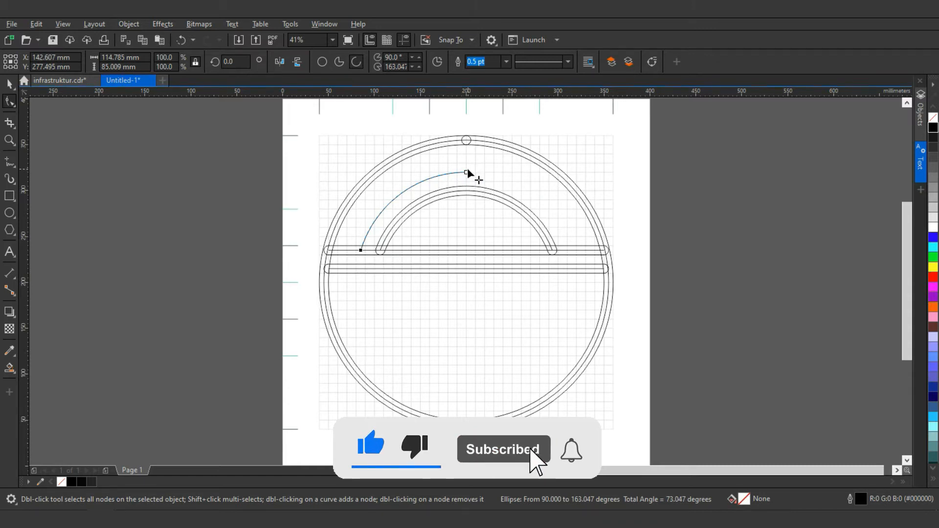
drag(467, 173, 571, 251)
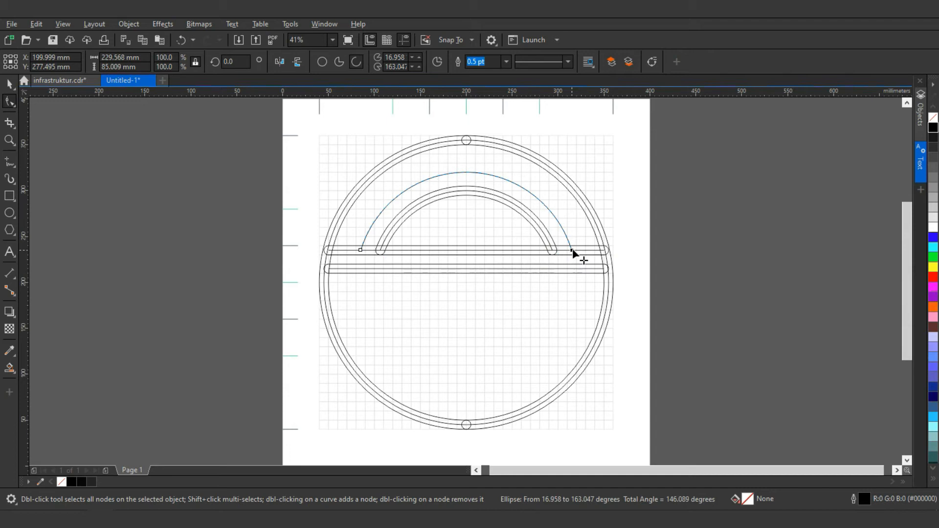
key(ctrl+shift+q)
key(space)
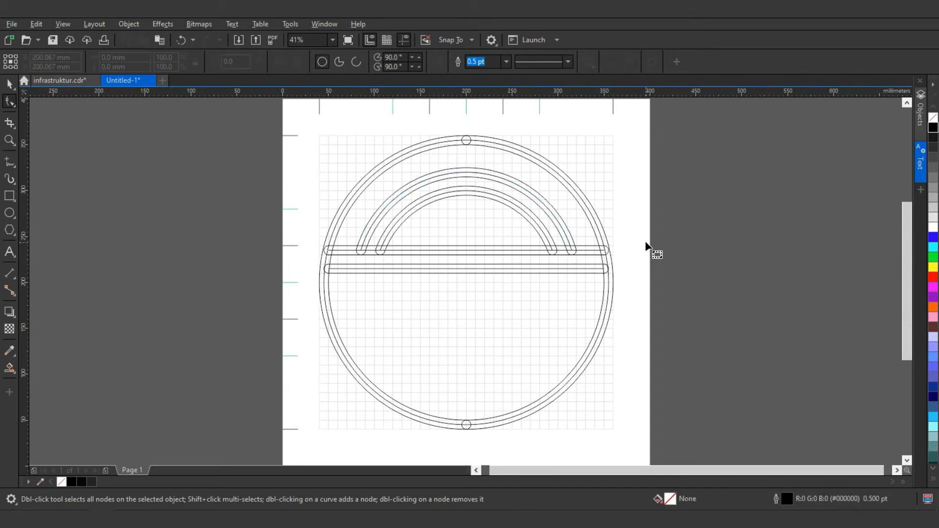
key(Escape)
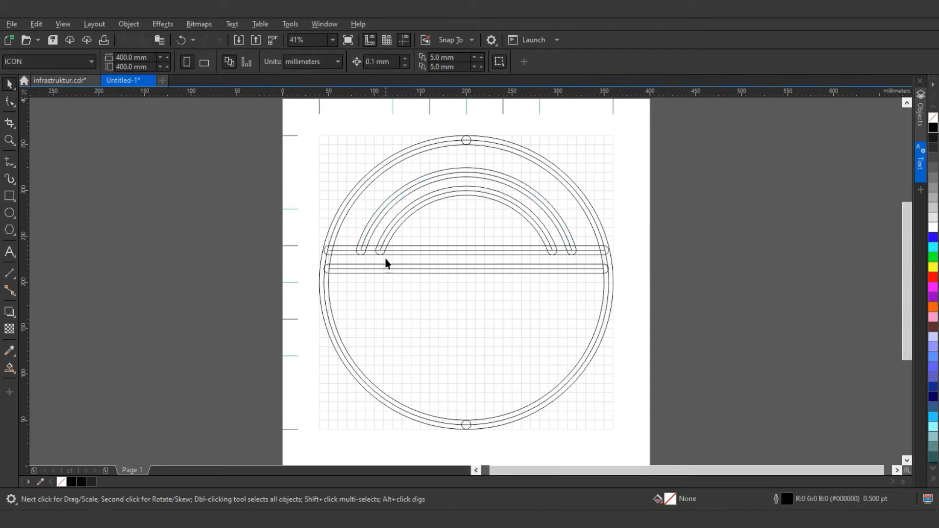
Step: Draw a 70 mm vertical line down from the lower bar at X 85 mm with a 5 mm contour, and copy it to form pillar pairs on both sides
key(F5)
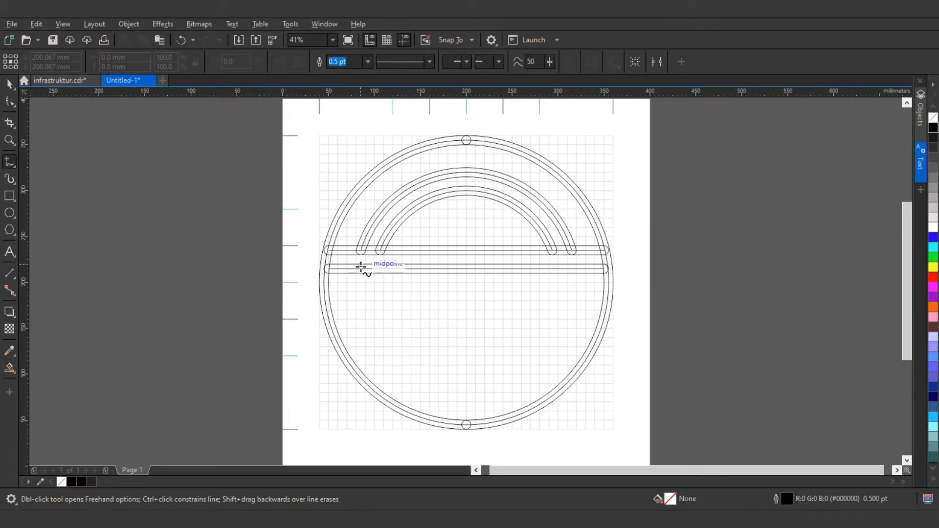
click(361, 272)
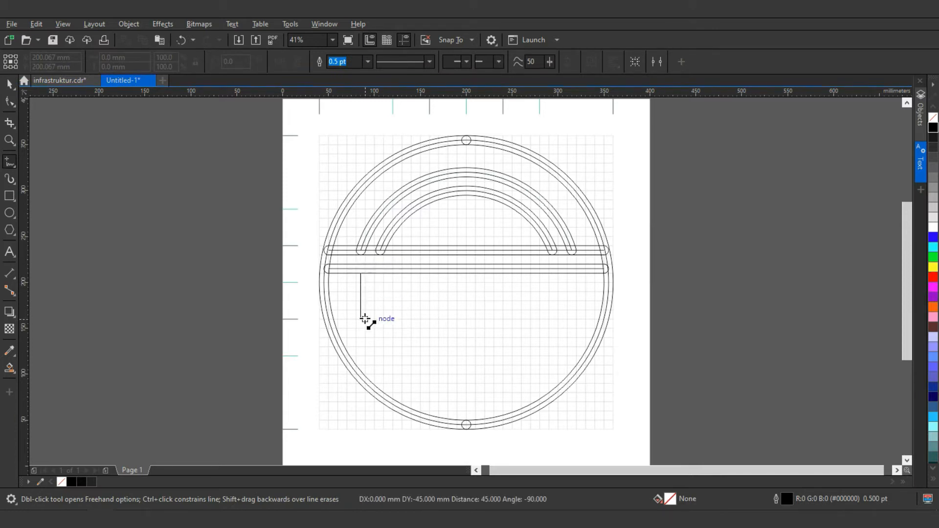
click(366, 334)
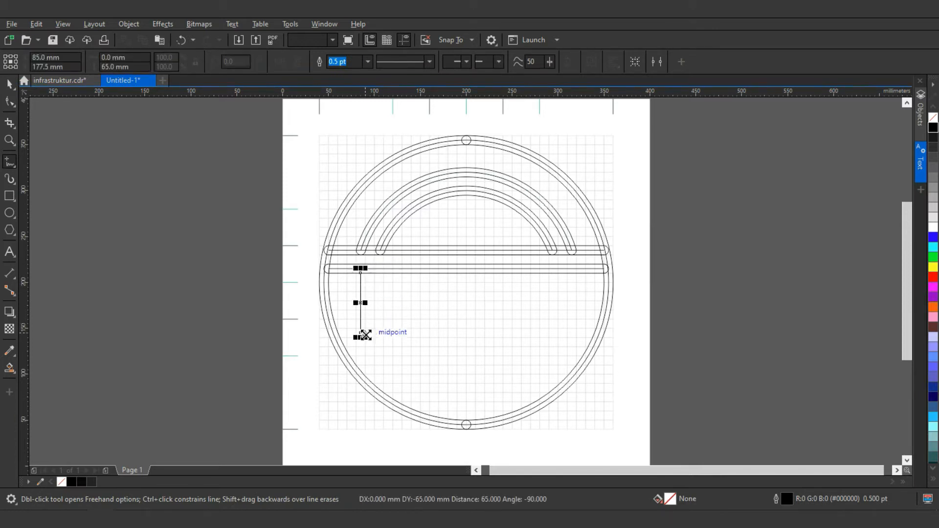
key(space)
drag(362, 268, 362, 266)
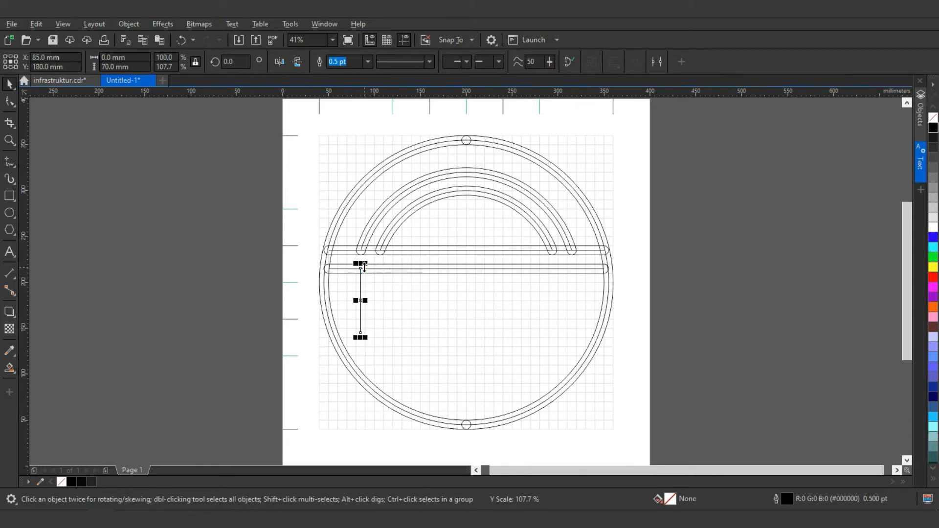
key(ctrl+r)
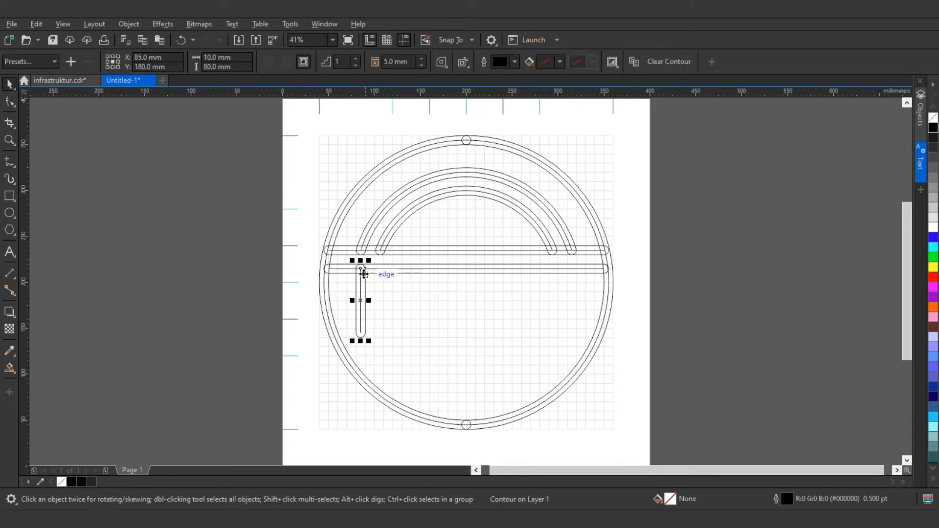
drag(361, 268, 380, 268)
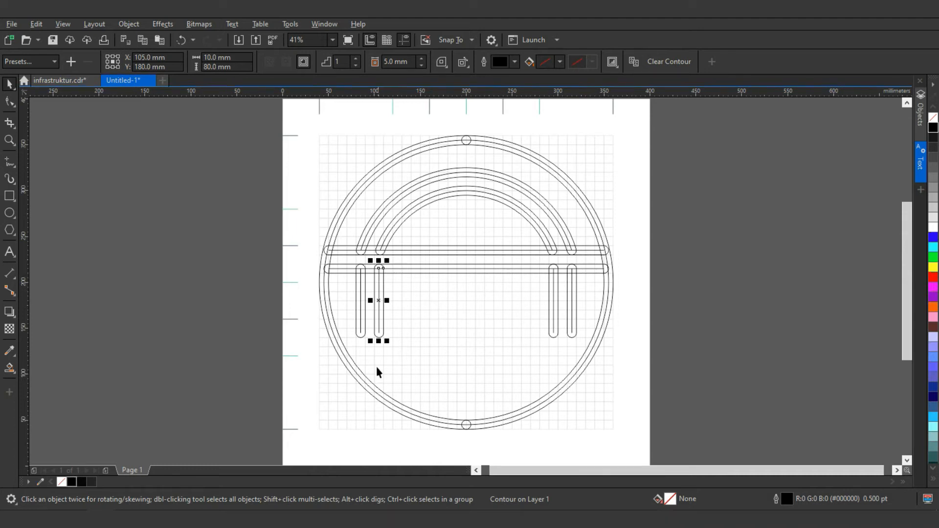
click(316, 384)
Step: Draw a 50 mm horizontal base line at Y 145 mm across the feet of the left pillars and contour it
key(F5)
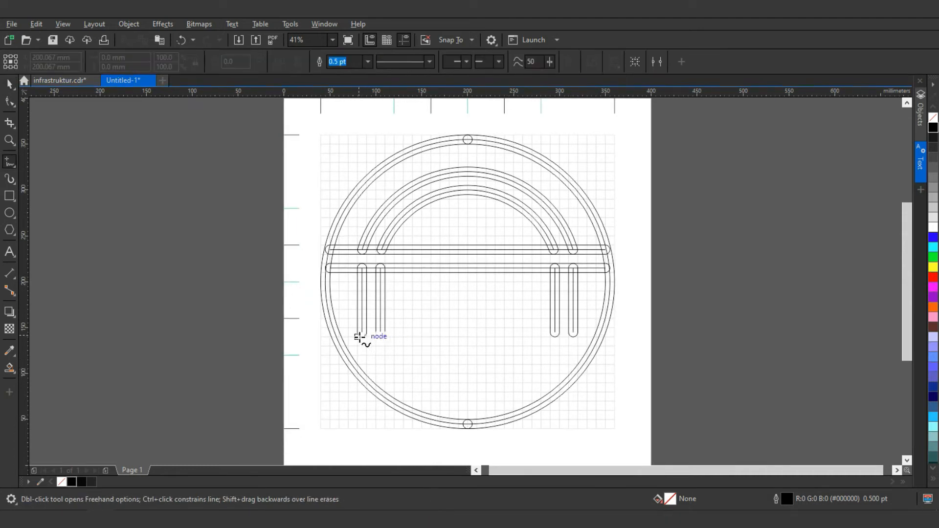
click(345, 332)
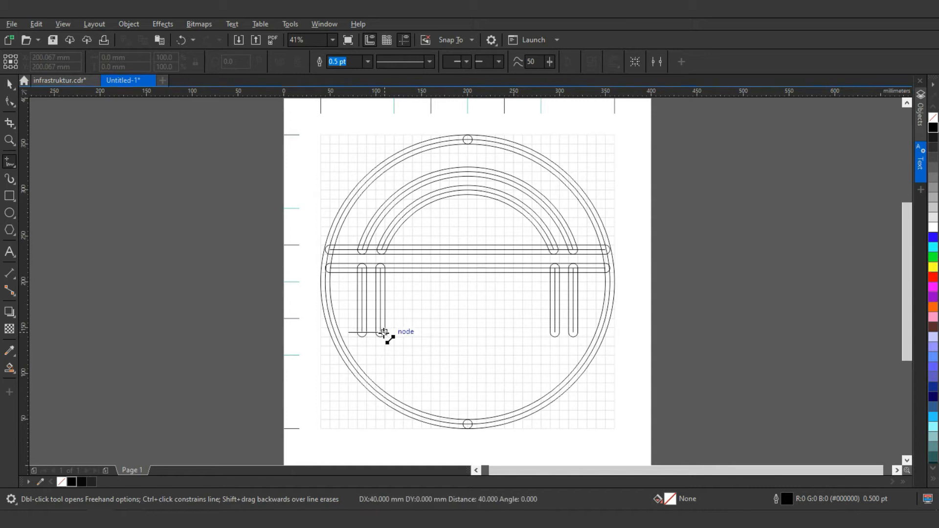
click(398, 332)
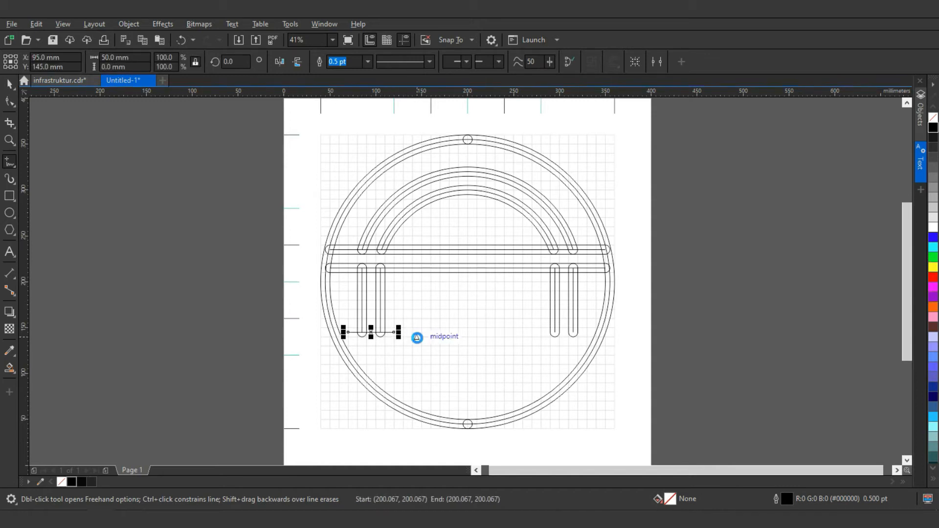
key(ctrl+shift+q)
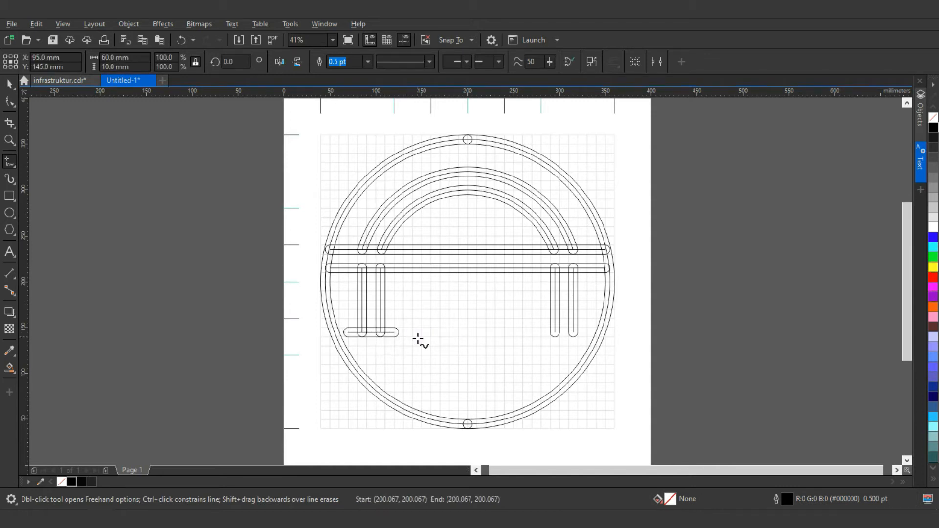
key(space)
Step: Draw a contoured slanted leg 10 mm outward and 30 mm down from the base's right end, and mirror a copy to its left end
key(space)
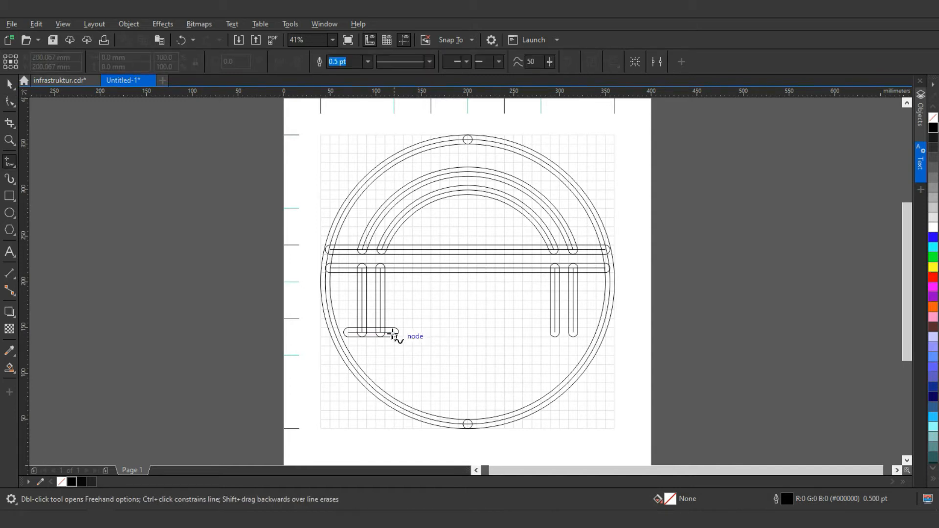
click(395, 334)
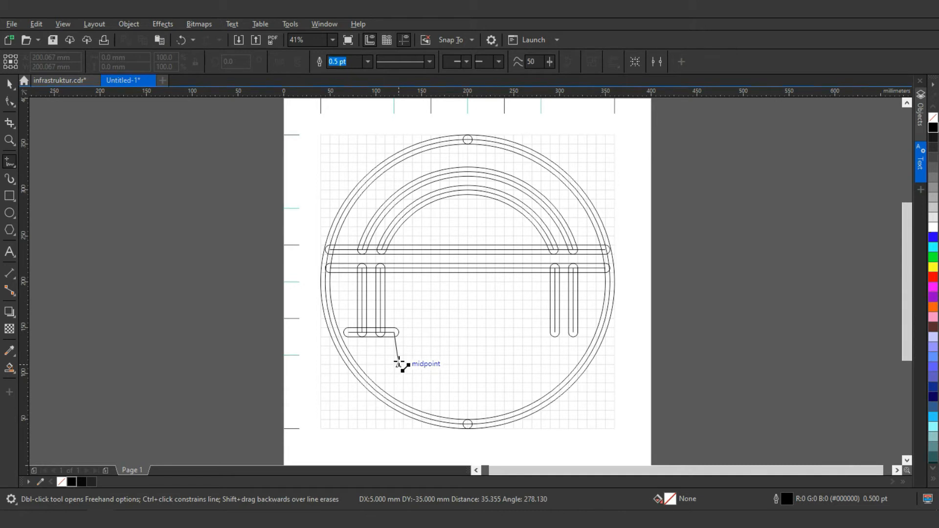
click(402, 361)
key(space)
key(ctrl+r)
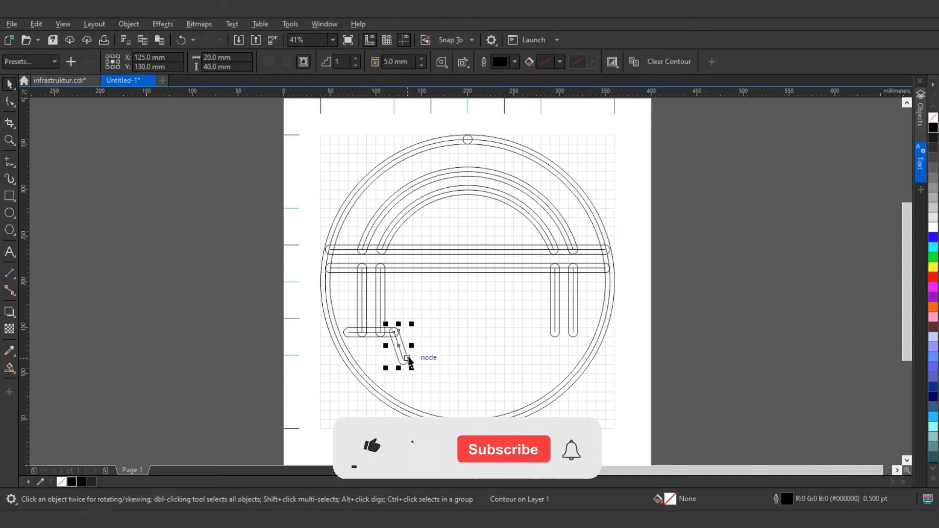
drag(410, 346, 351, 333)
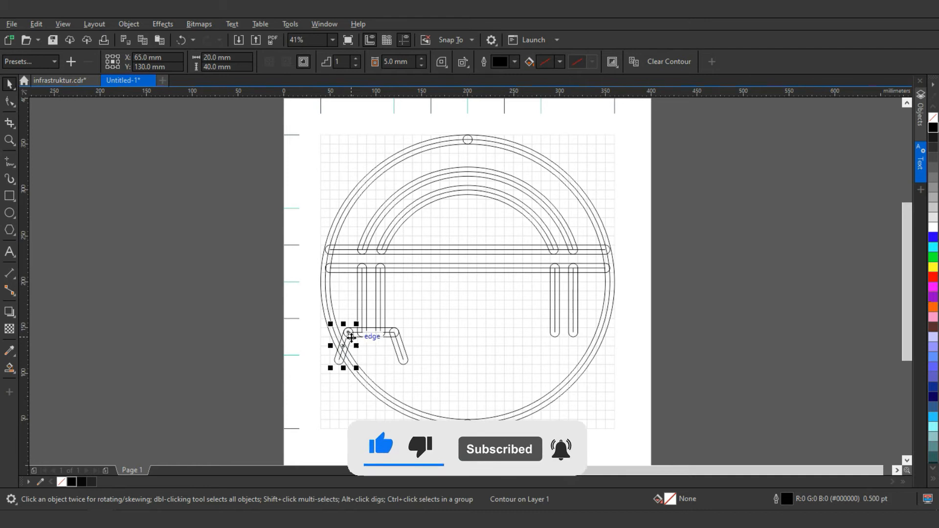
Step: Shorten the left slanted leg along its direction so it ends on the ring
key(F10)
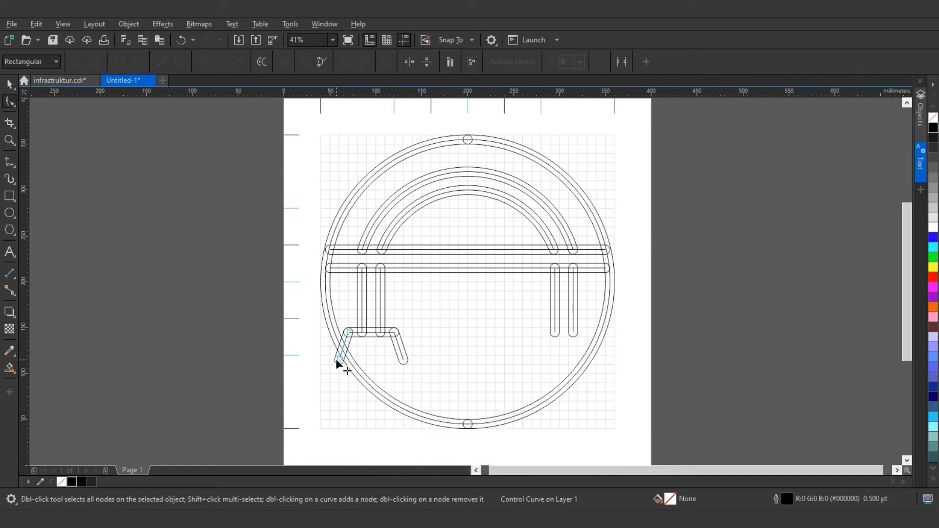
drag(337, 361, 342, 353)
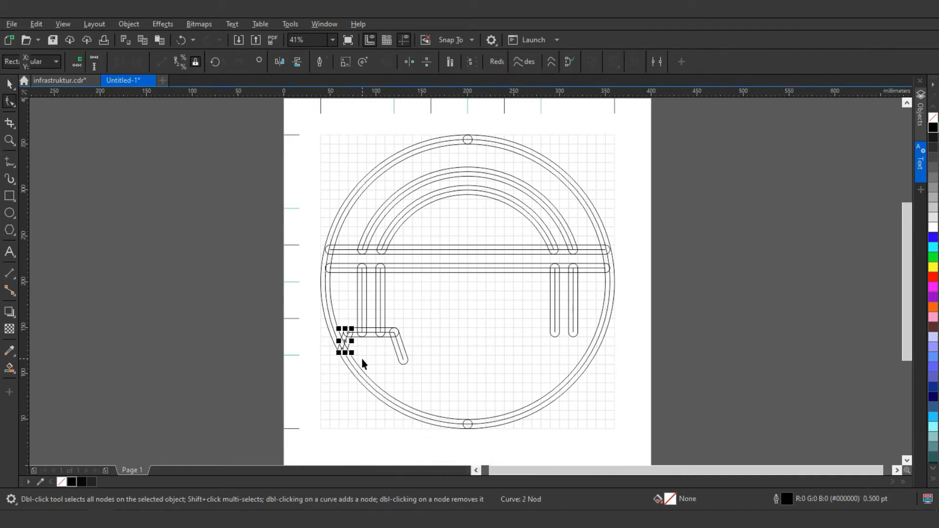
key(space)
Step: Select the left base with both slanted legs and place a mirrored copy under the right pillars at X 303.147 mm
shift+click(405, 351)
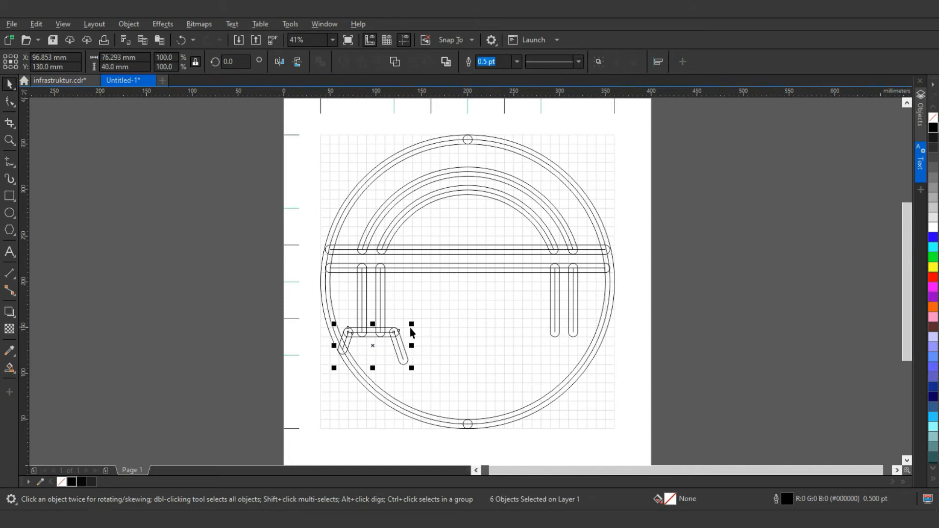
drag(341, 348, 415, 346)
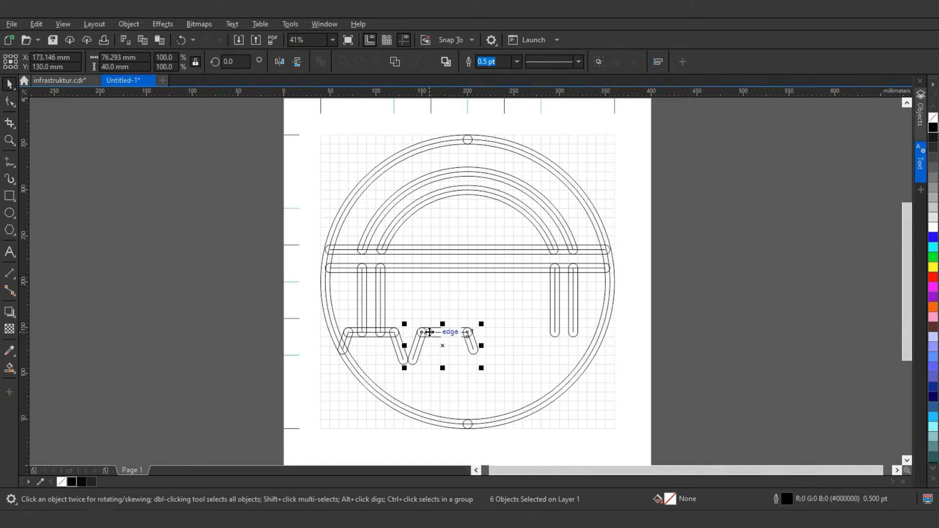
drag(421, 331, 540, 335)
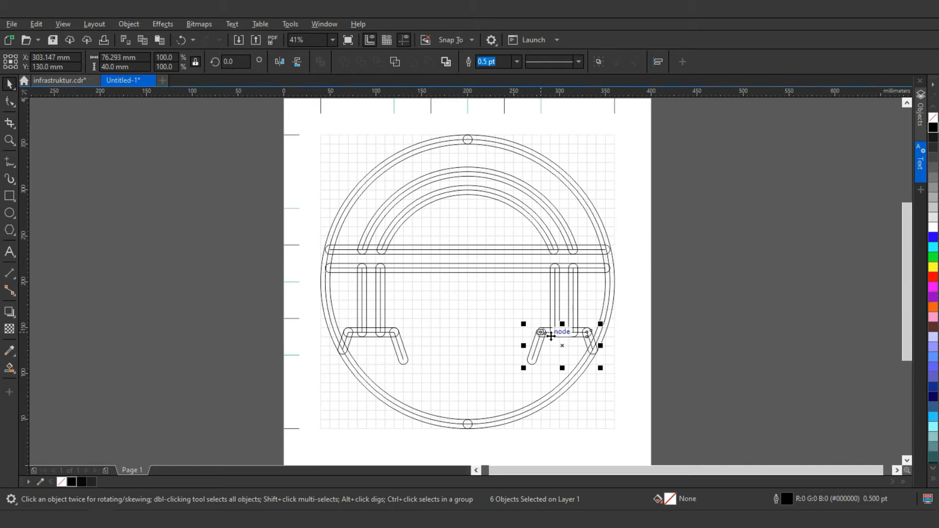
click(690, 350)
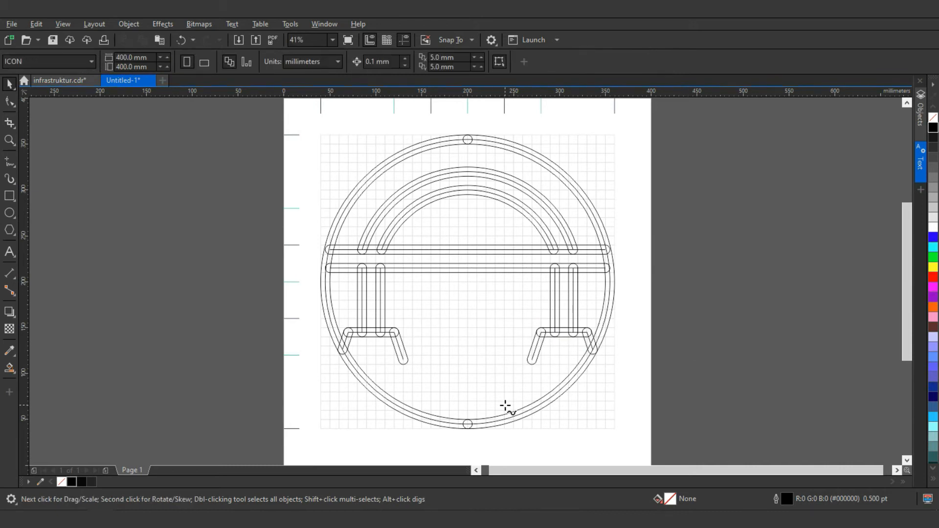
Step: Draw a horizontal line across the ring at the lower ends of the inner slanted legs and contour it
key(F5)
click(348, 360)
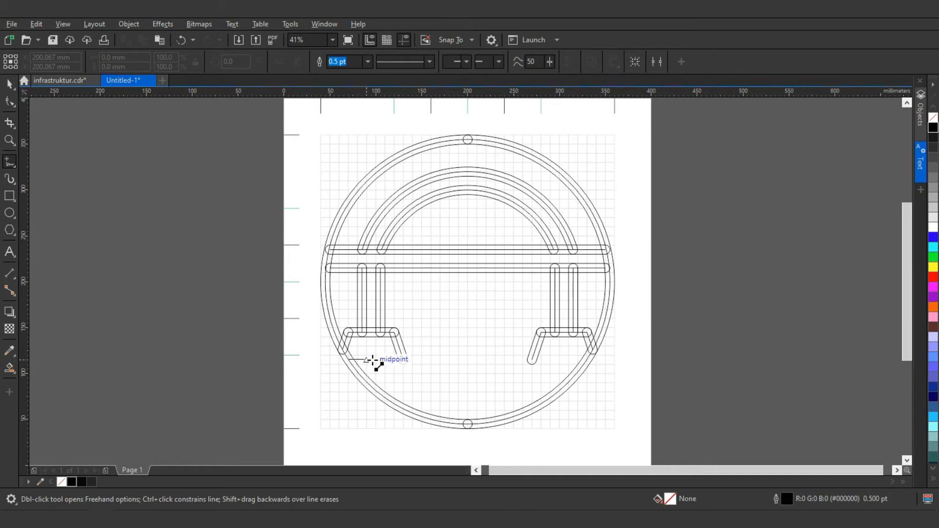
click(587, 360)
key(space)
click(652, 367)
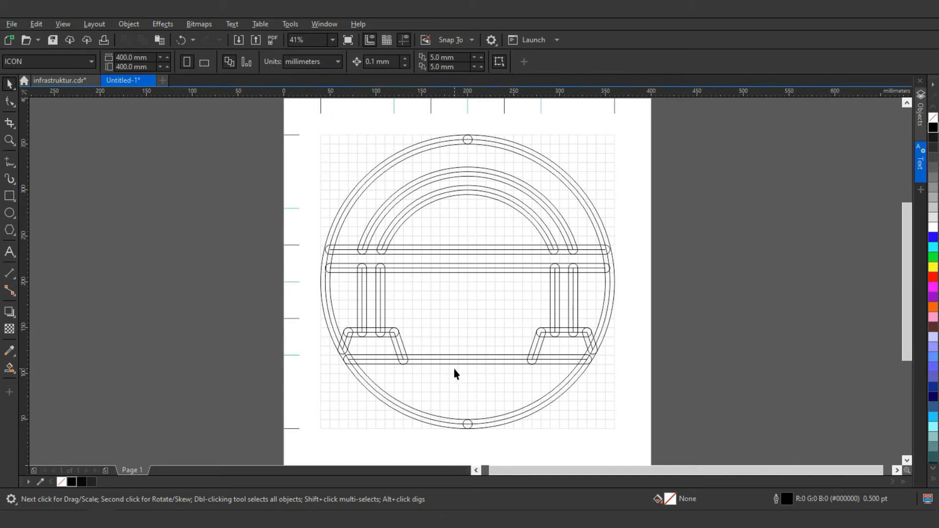
Step: Draw a row of three contoured horizontal dashes 50, 20 and 40 mm long at Y 95 mm, below the water line
key(space)
click(398, 380)
click(444, 380)
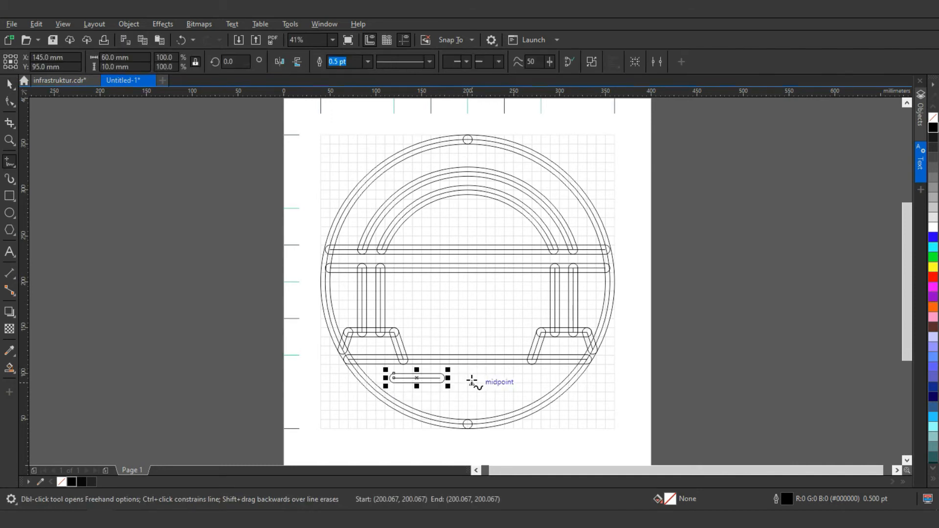
click(468, 378)
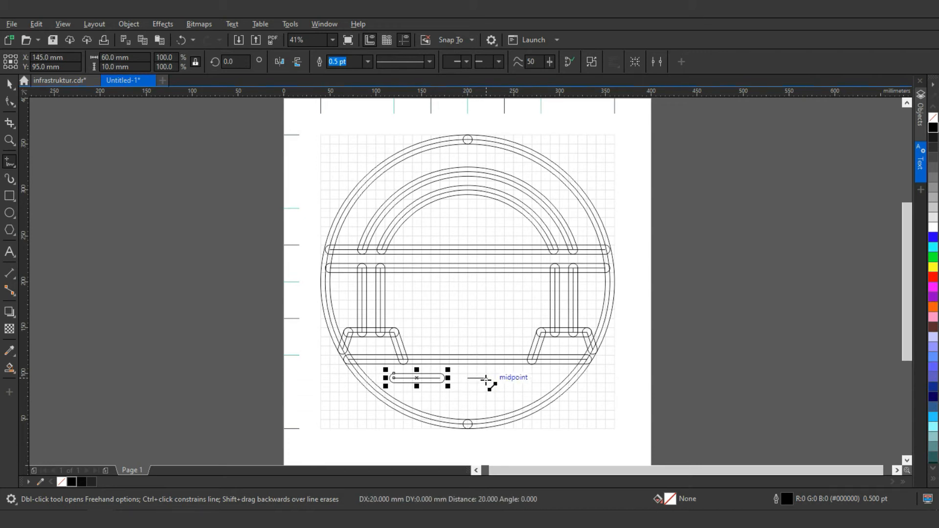
click(484, 378)
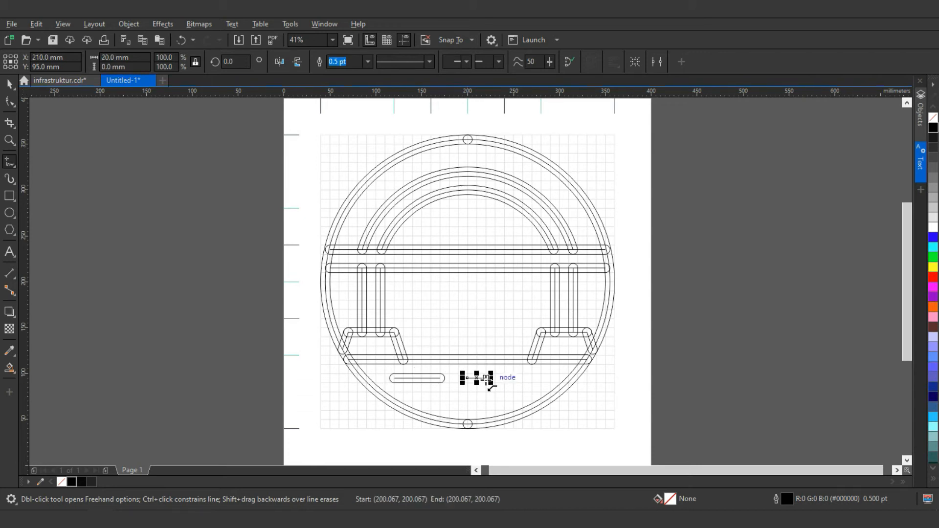
click(515, 378)
click(554, 378)
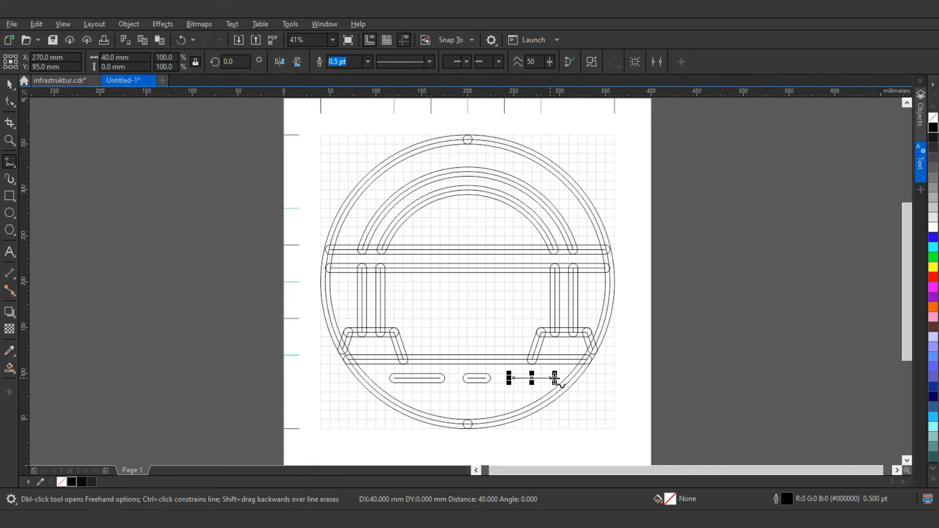
key(space)
click(641, 380)
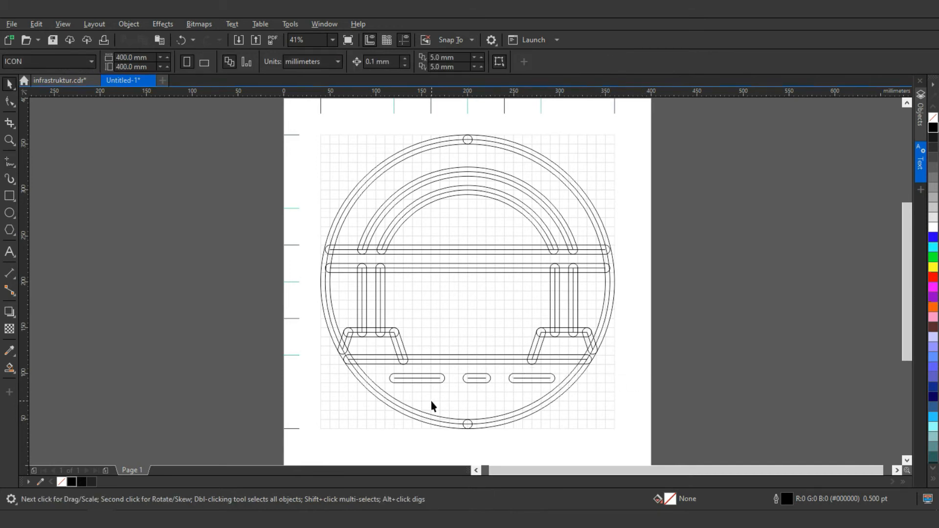
Step: Draw a second row of three contoured dashes at Y 75 mm, about 40, 20 and 50 mm long including their contours
key(space)
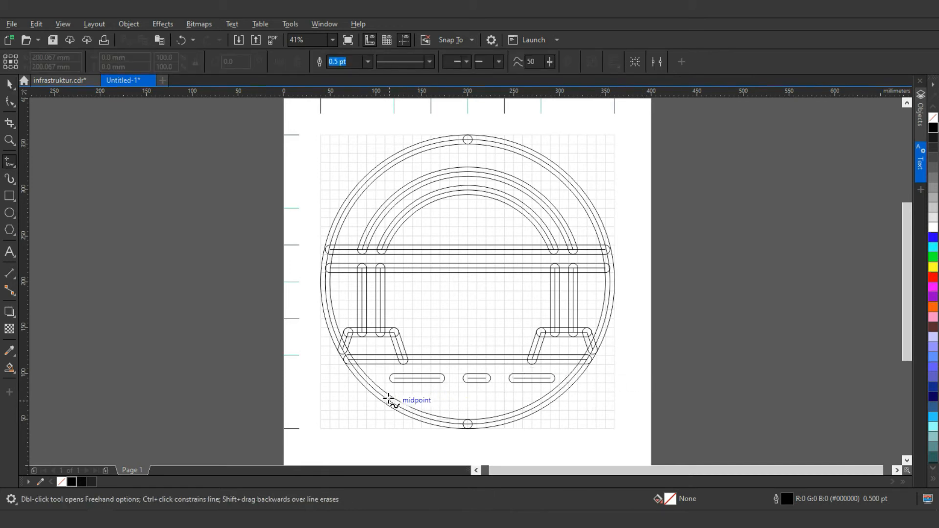
drag(402, 396, 444, 396)
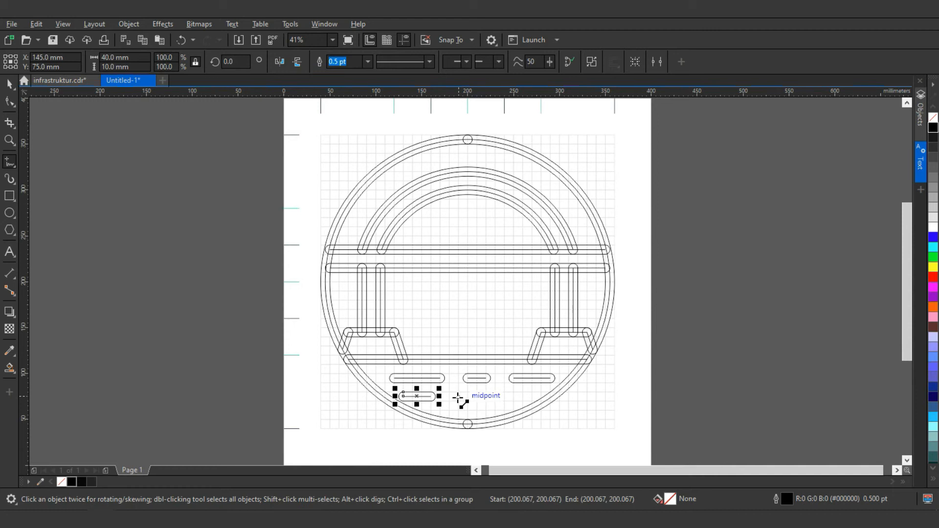
drag(449, 397, 517, 397)
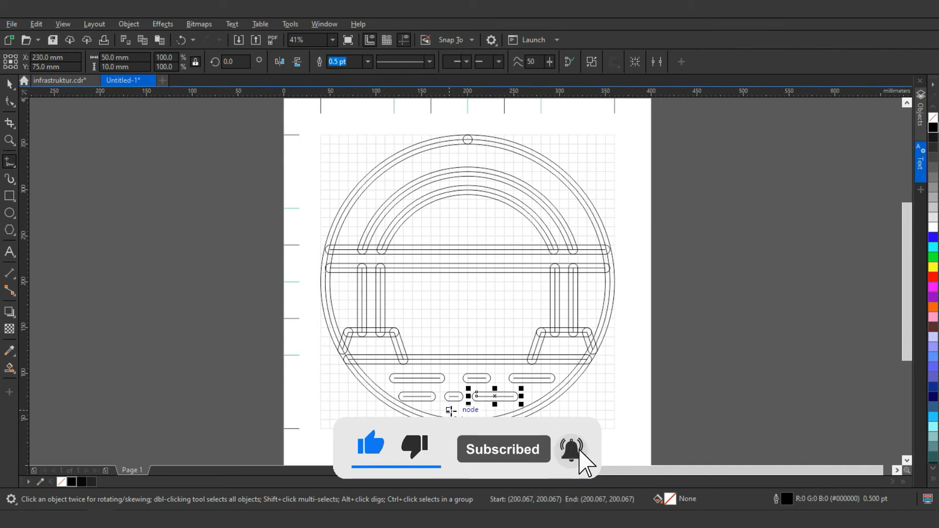
key(space)
click(636, 397)
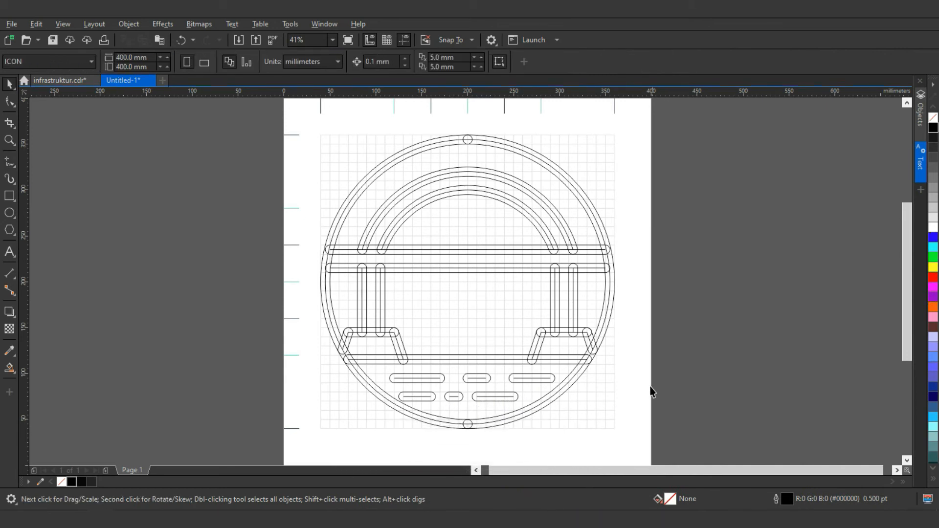
Step: Draw a contoured vertical hanger from the inner arch's apex to the upper deck line, with three shorter ones spaced 20 mm apart to its left
key(space)
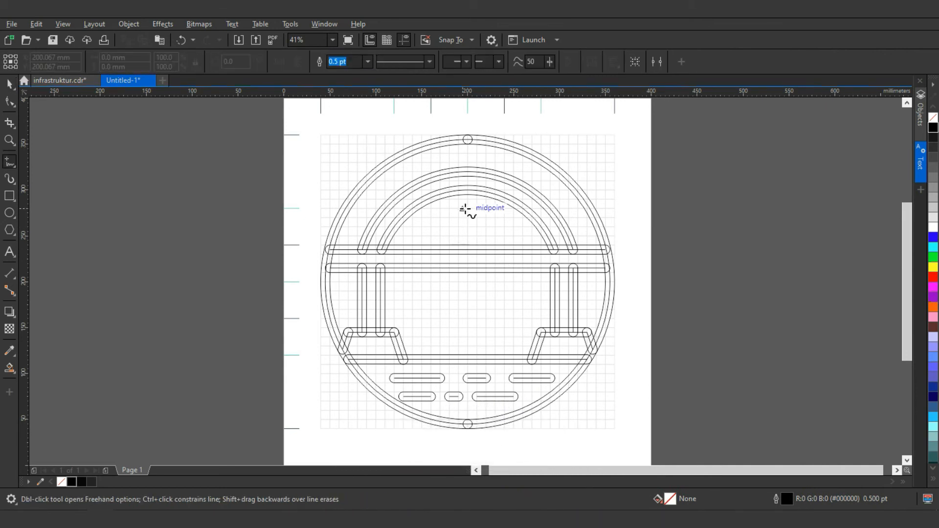
drag(468, 191, 468, 250)
key(space)
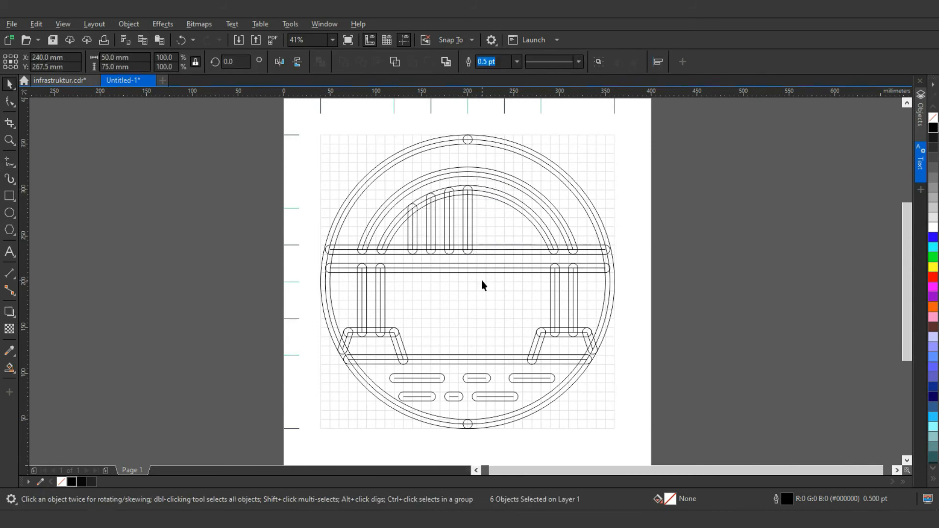
key(Escape)
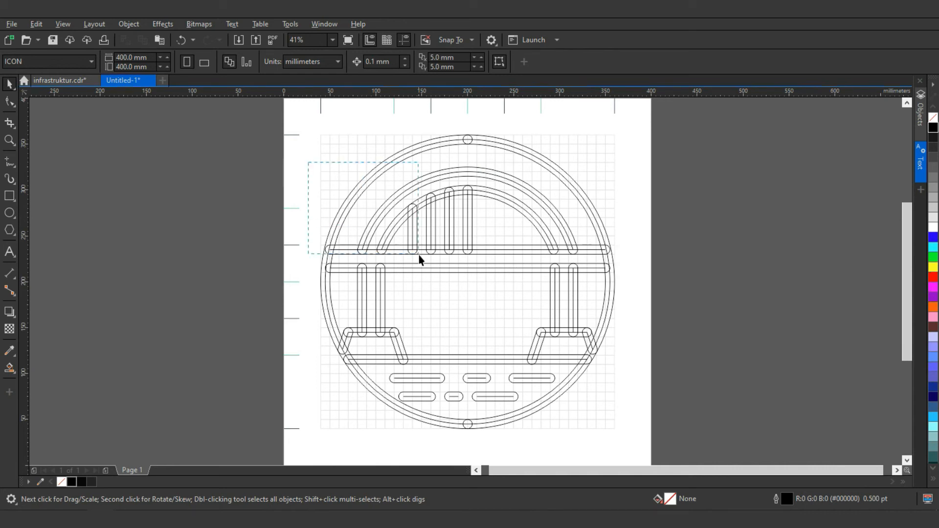
Step: Select the four hangers and place a mirrored copy on the arch's right half at X 230 mm, overlapping at the central hanger
drag(458, 277, 462, 277)
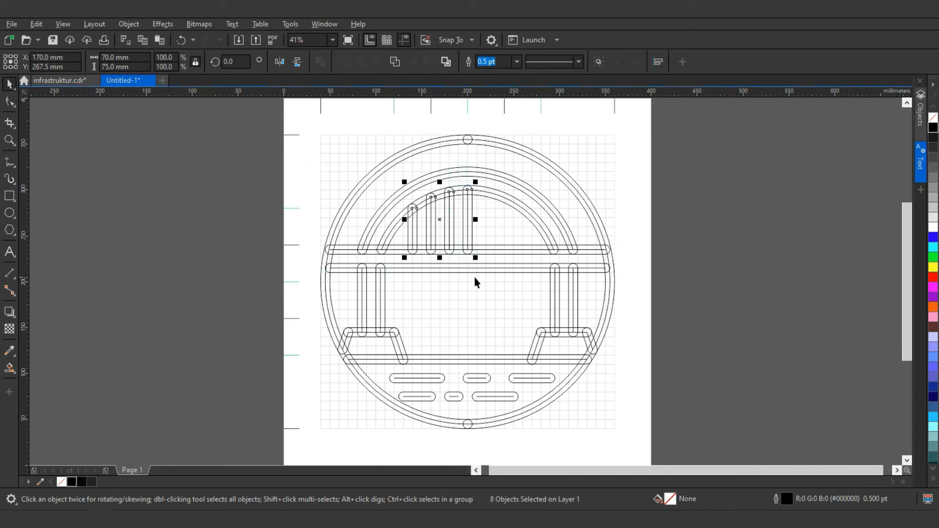
drag(402, 223, 543, 223)
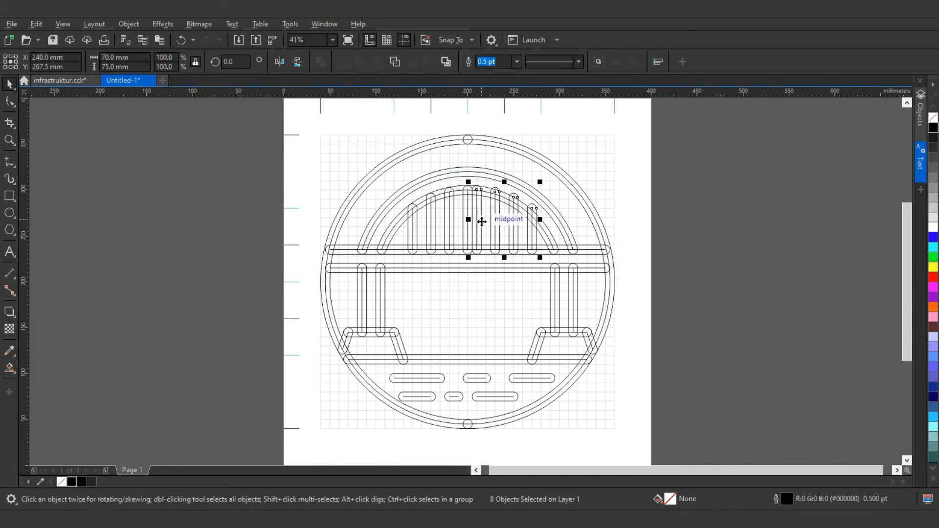
drag(478, 206, 468, 204)
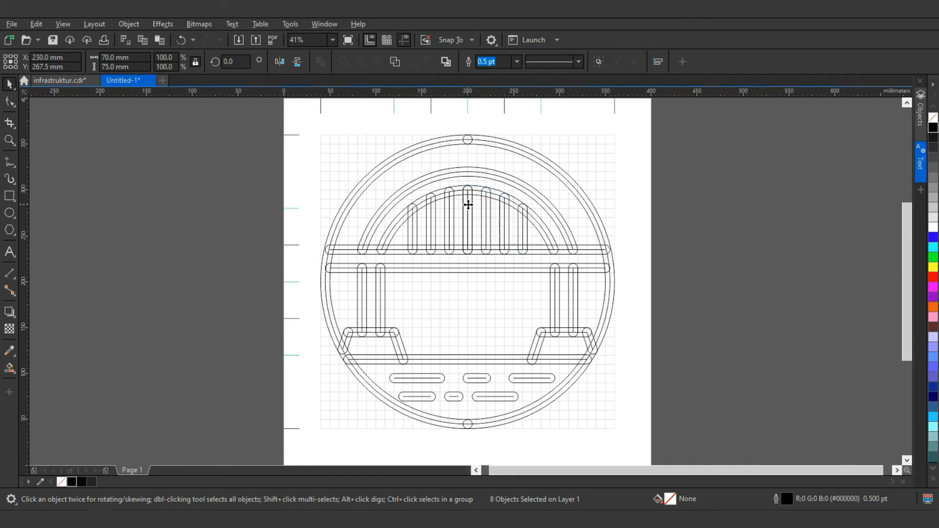
click(689, 212)
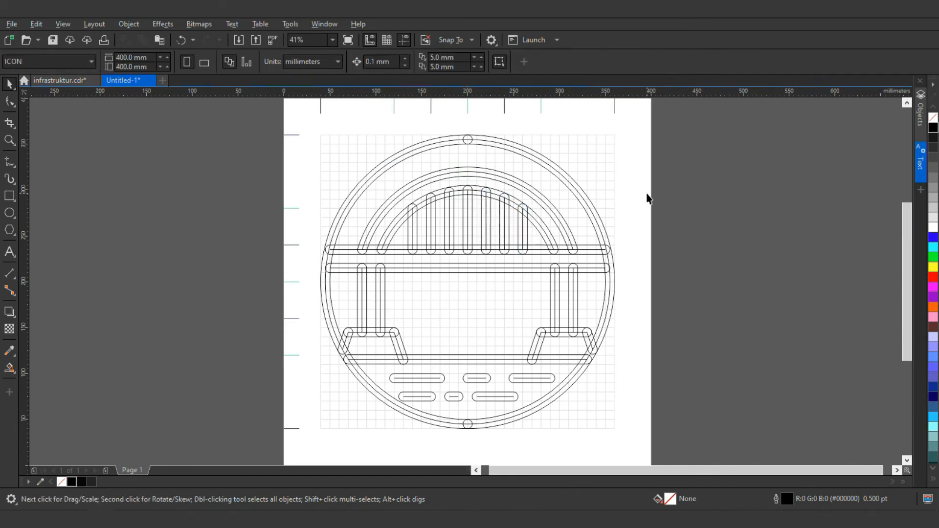
Step: Draw a diagonal brace from the left inner pillar to the lower deck line's midpoint, and move its lower node onto the pillar's centreline
key(F5)
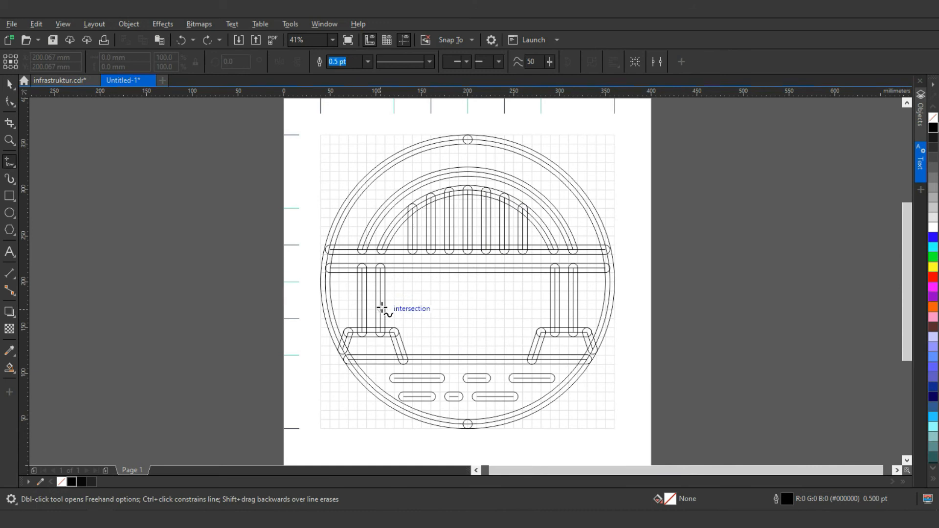
click(385, 304)
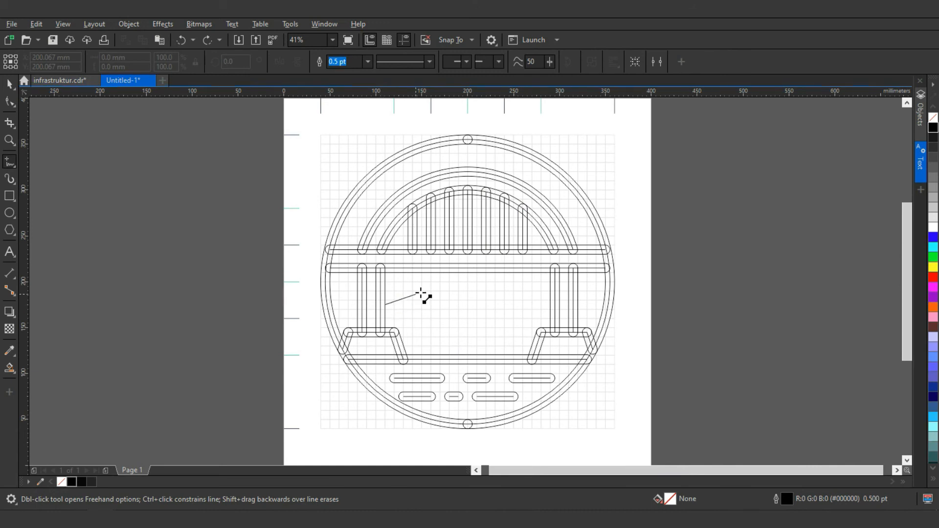
click(467, 268)
key(F10)
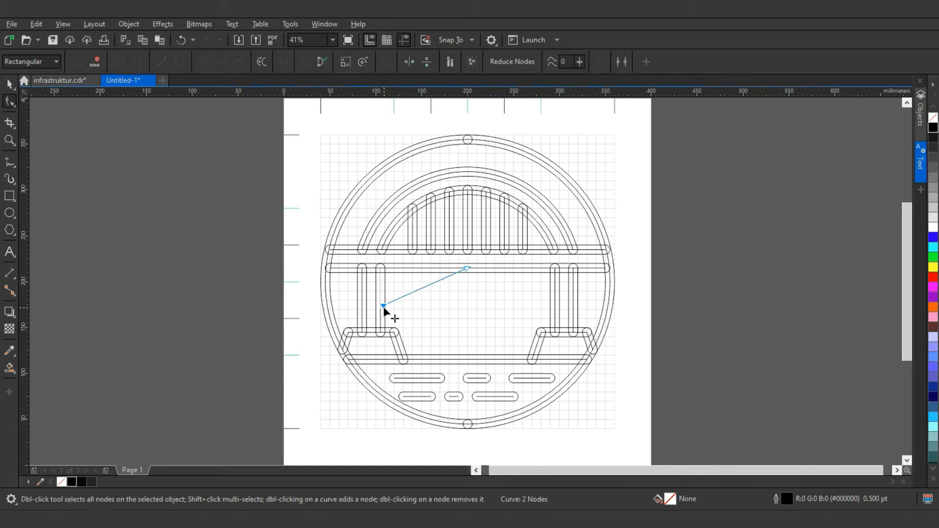
drag(383, 307, 377, 302)
key(Escape)
key(space)
Step: Contour the diagonal brace by 5 mm and mirror a copy across to the right inner pillar
click(415, 289)
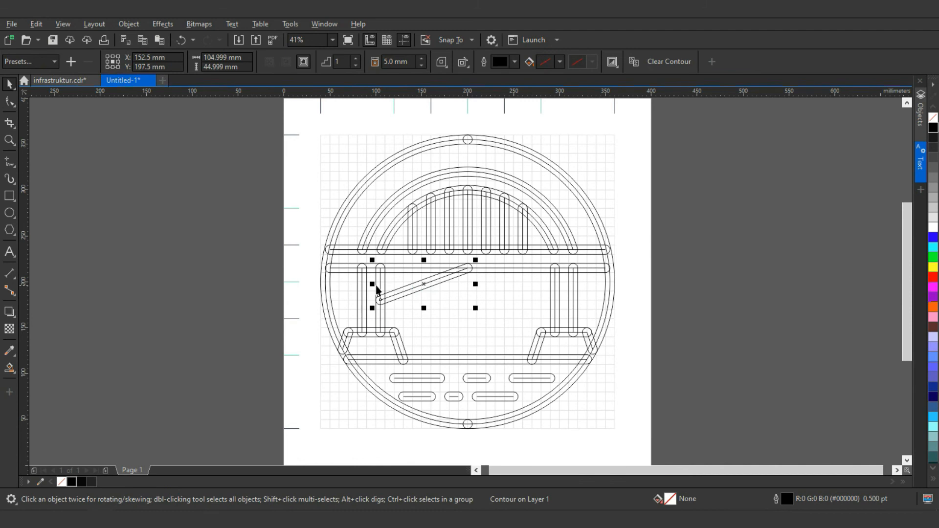
drag(377, 286, 467, 269)
click(669, 285)
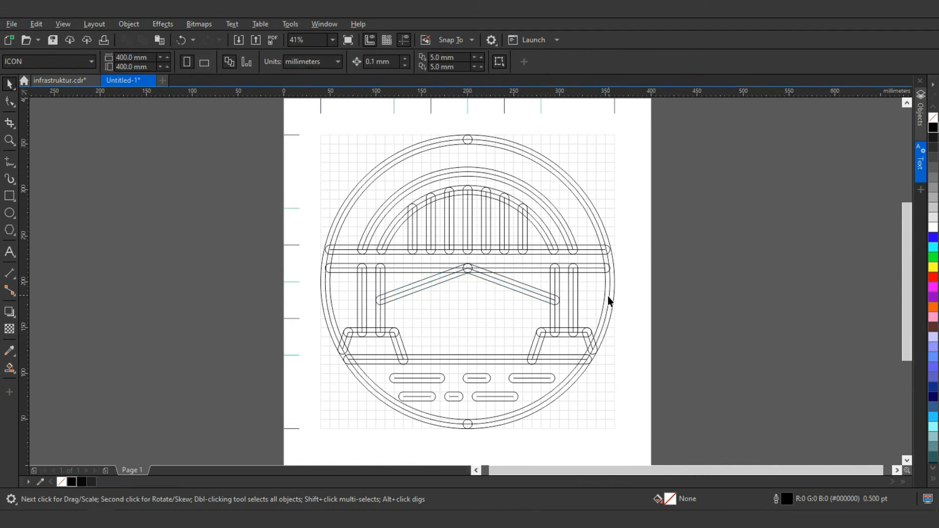
Step: Select the whole bridge icon including the ring and fill its contoured shapes with black
drag(635, 424, 303, 181)
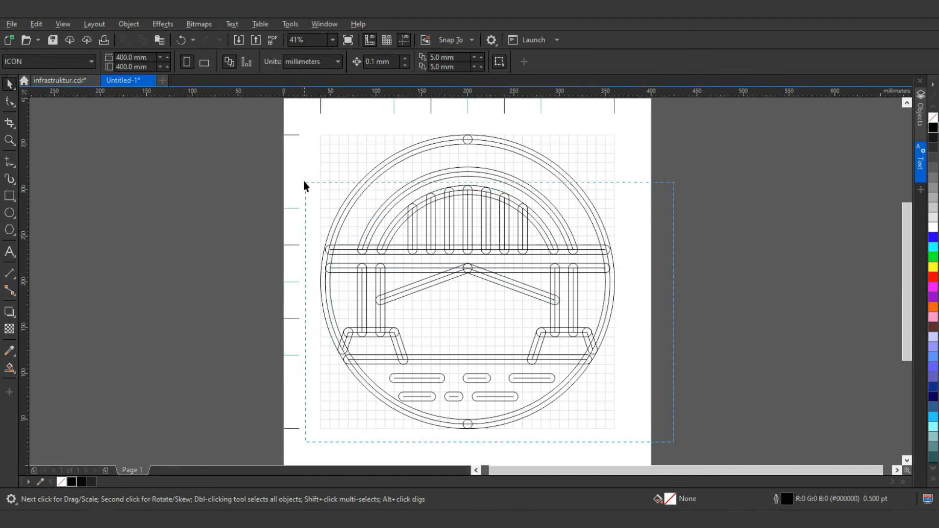
drag(295, 124, 303, 117)
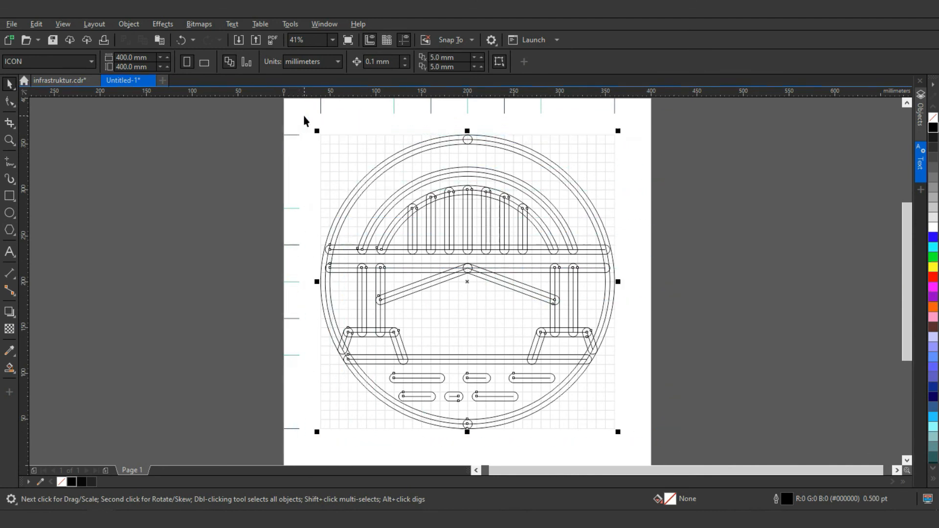
click(934, 127)
click(659, 235)
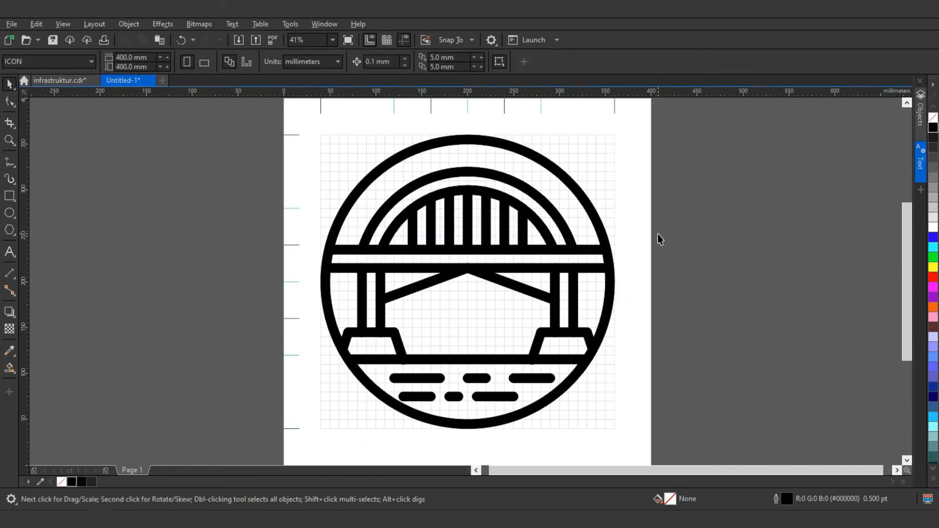